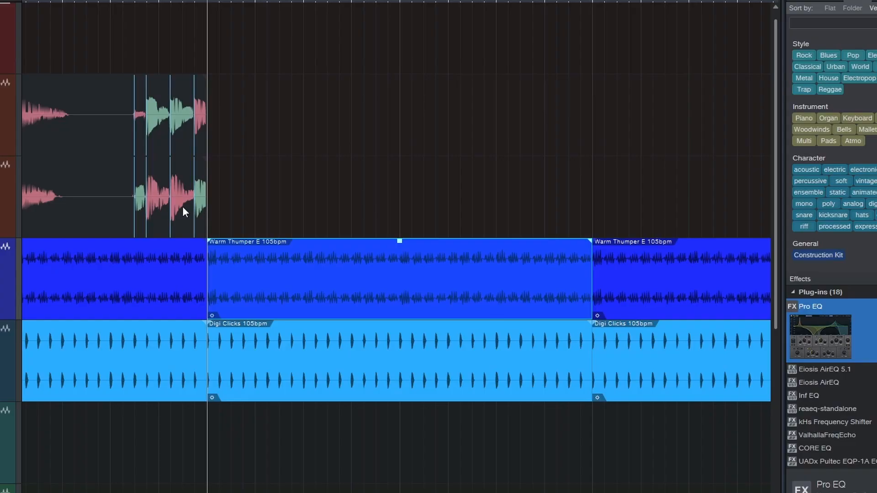
Step: Play back the Warm Thumper E 105bpm loop from bar 15 to hear it unprocessed
{"action": "key", "text": "space"}
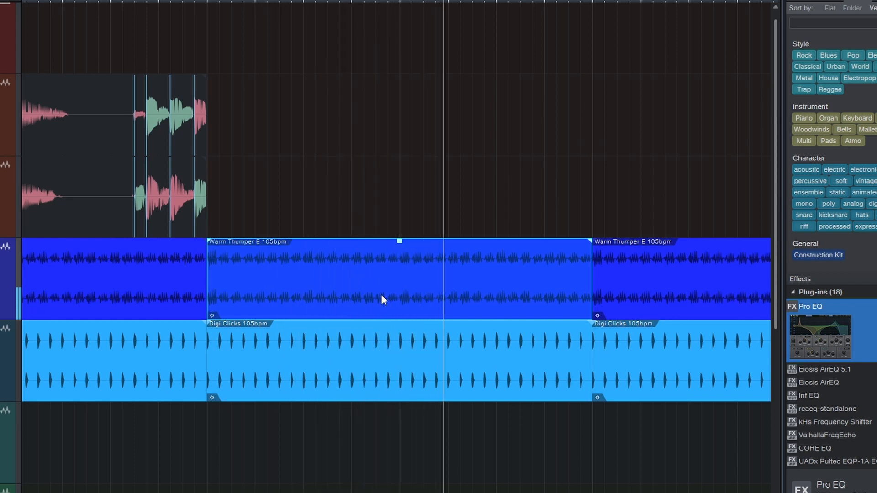
{"action": "key", "text": "space"}
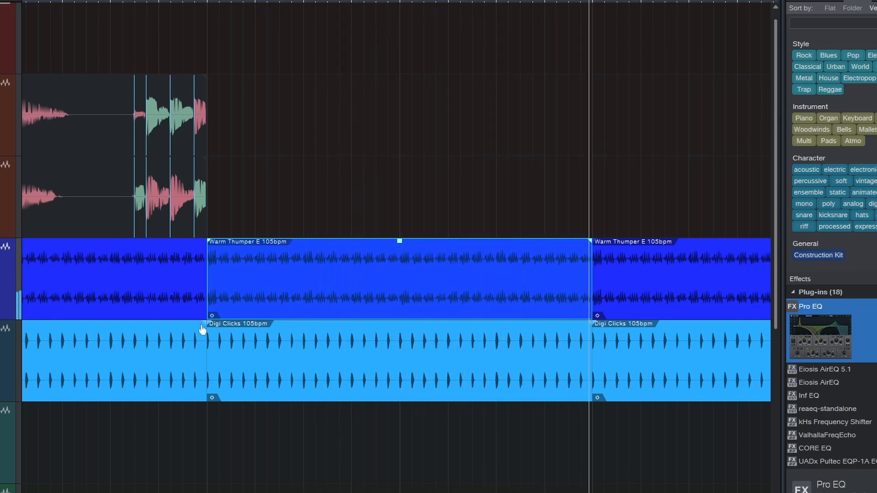
{"action": "left_click", "coordinate": [305, 279]}
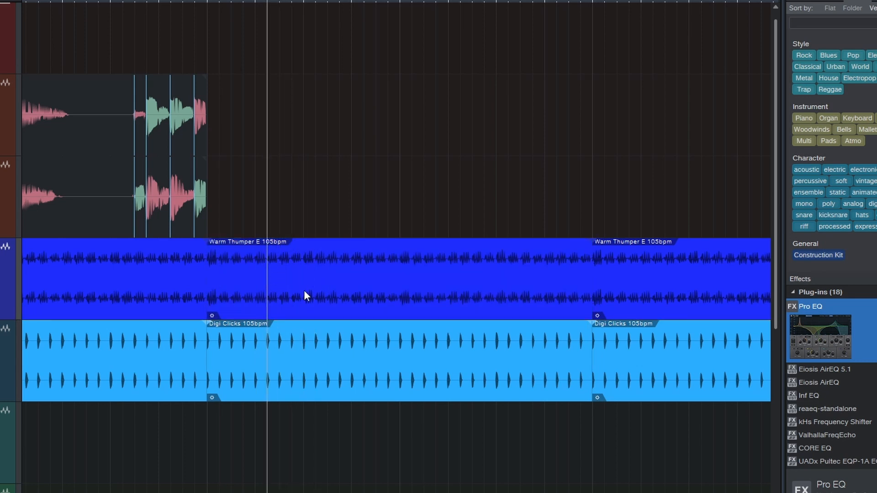
Step: Split the Warm Thumper event at 15.3 and delete the remainder up to bar 17, keeping the first two beats
{"action": "left_click_drag", "start_coordinate": [303, 245], "coordinate": [210, 253]}
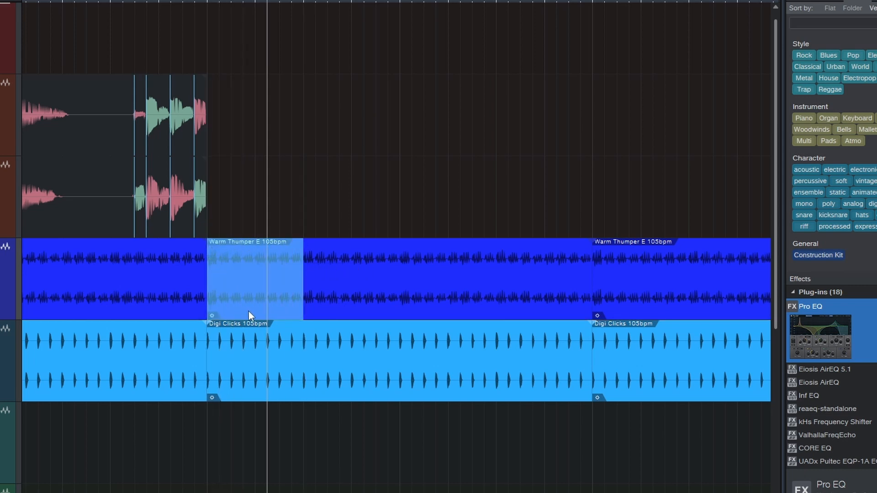
{"action": "left_click_drag", "start_coordinate": [248, 308], "coordinate": [248, 308]}
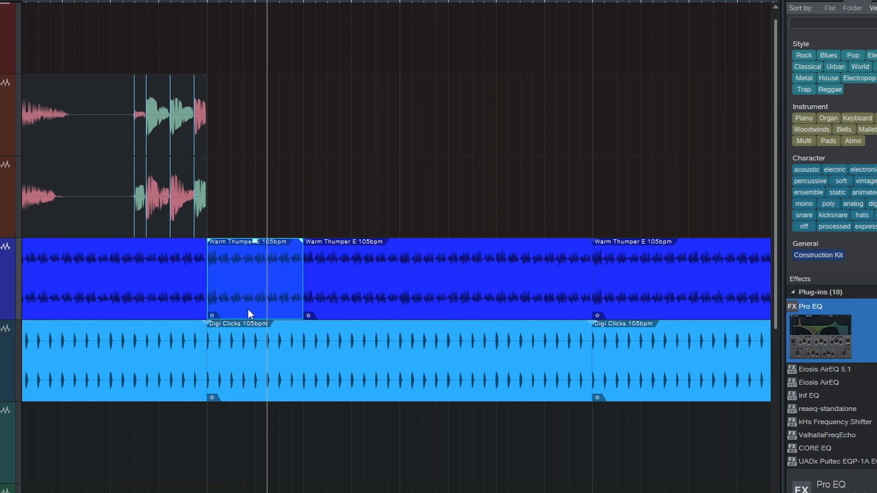
{"action": "left_click", "coordinate": [395, 304]}
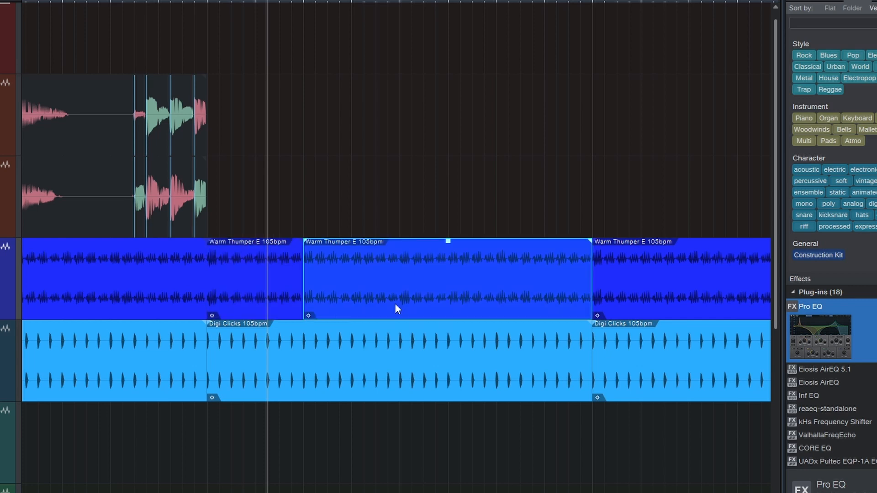
{"action": "key", "text": "Delete"}
Step: Audition the two-beat Warm Thumper event and duplicate it directly after itself, from 15.3 to bar 16
{"action": "left_click", "coordinate": [257, 289]}
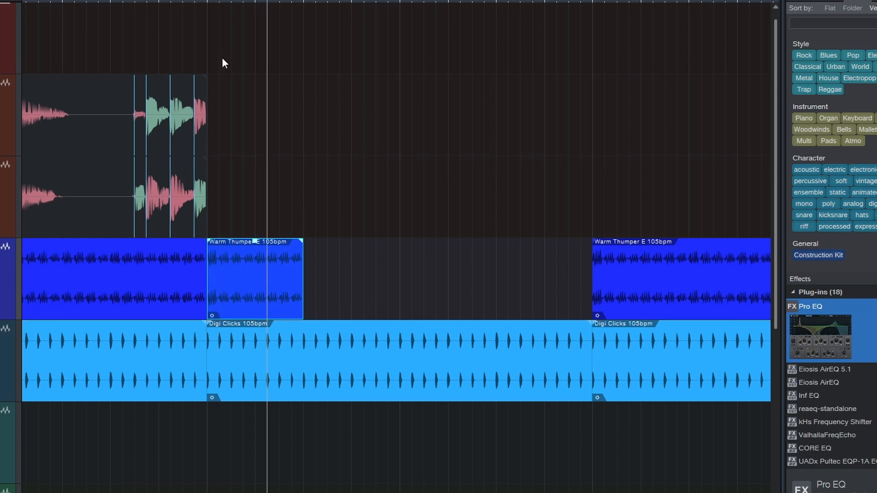
{"action": "left_click", "coordinate": [231, 113]}
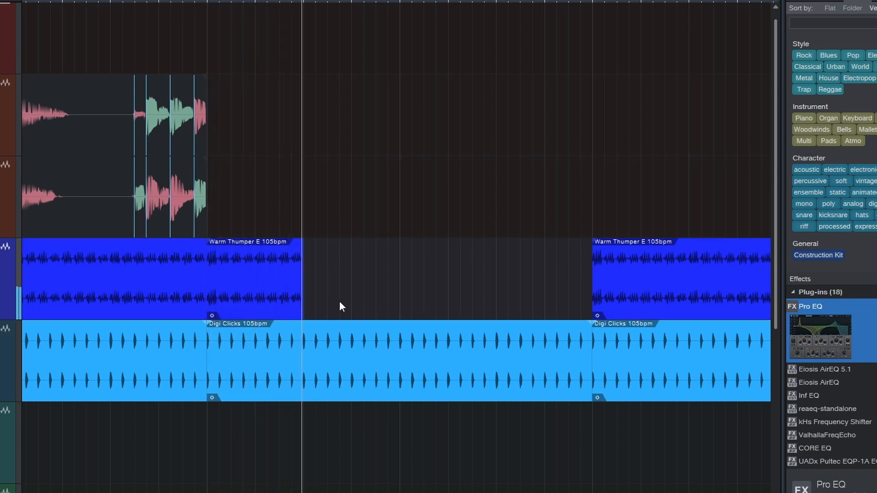
{"action": "key", "text": "space"}
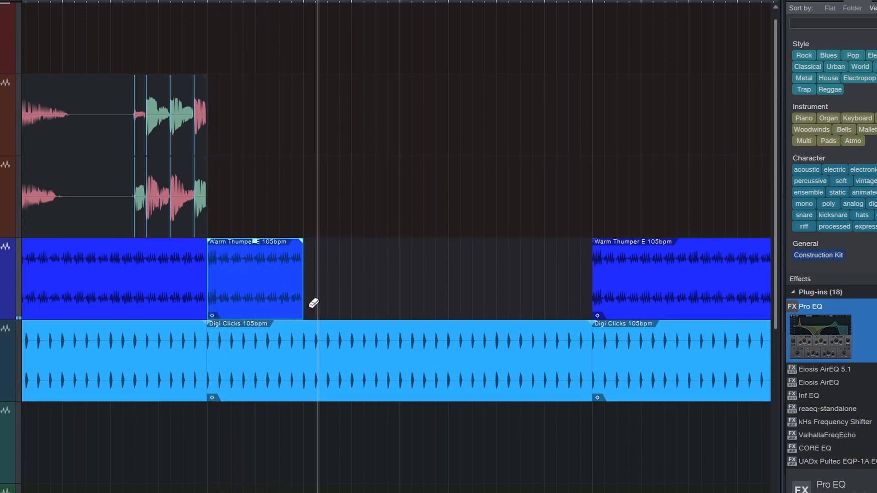
{"action": "key", "text": "d"}
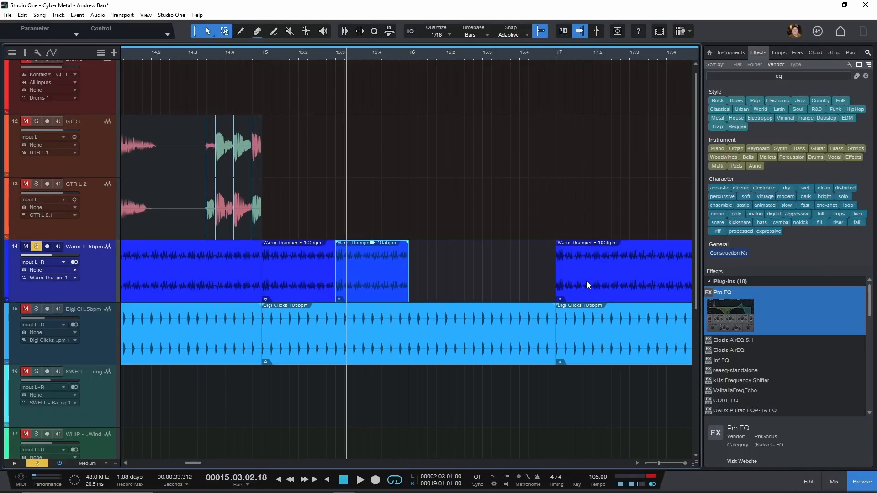
Step: Search the effects browser for "eq" to find Pro EQ
{"action": "left_click", "coordinate": [856, 480]}
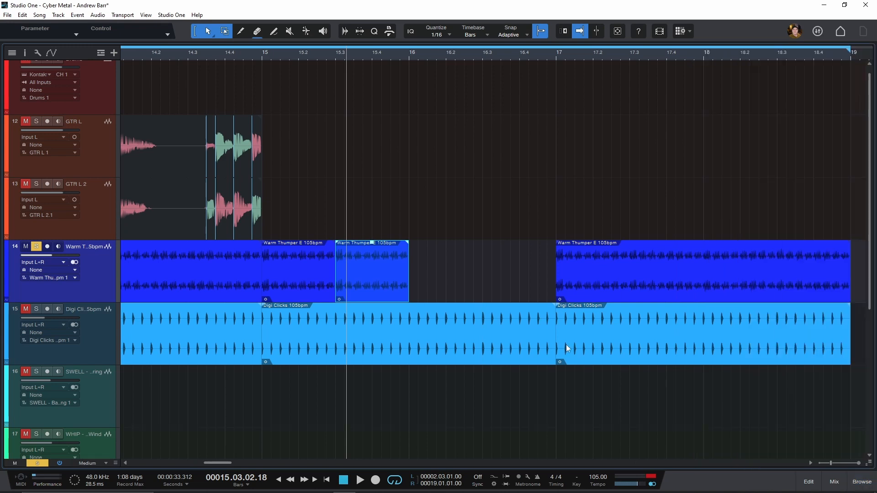
{"action": "left_click", "coordinate": [862, 482]}
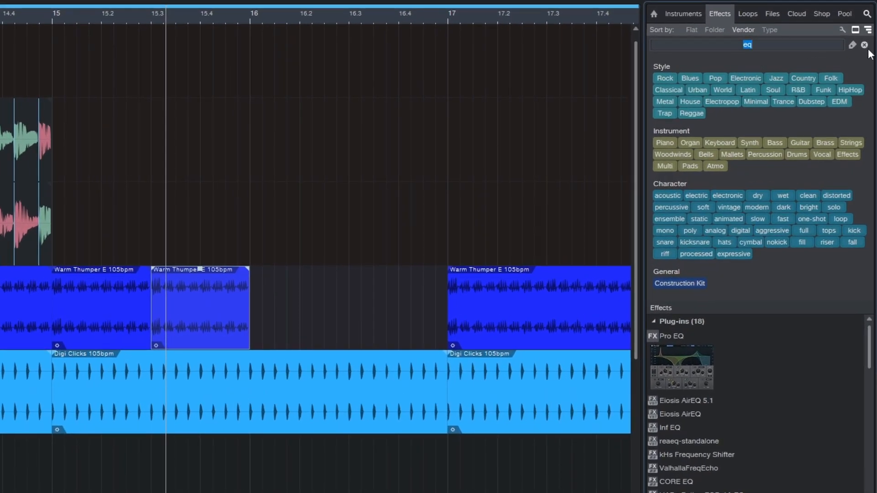
{"action": "left_click", "coordinate": [722, 15]}
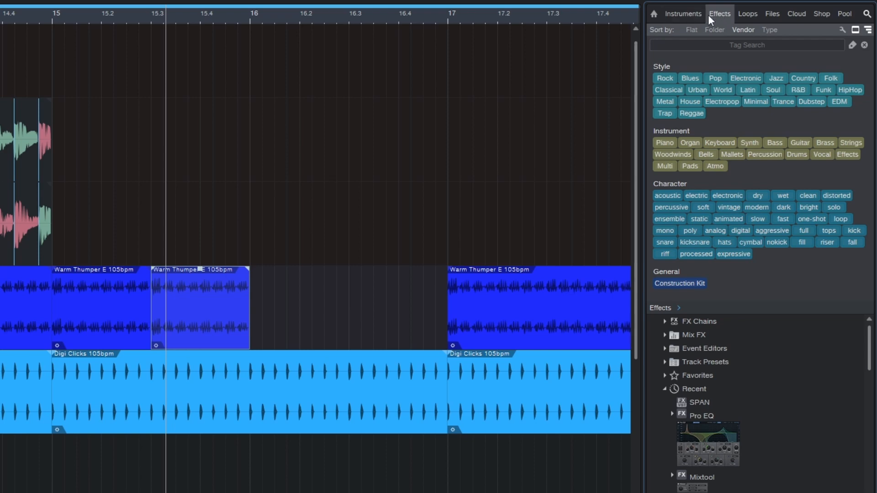
{"action": "left_click", "coordinate": [742, 46]}
{"action": "type", "text": "eq"}
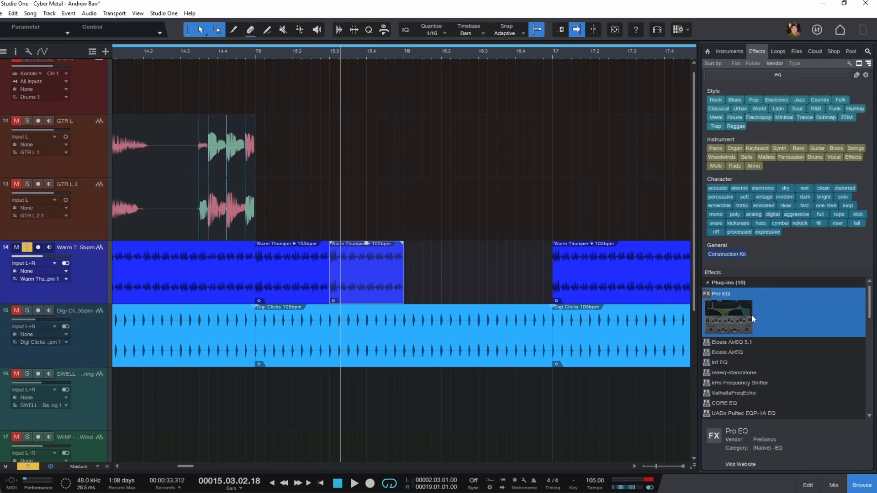
Step: Add Pro EQ as an event effect to only the duplicated Warm Thumper event at 15.3, and close its editor
{"action": "left_click_drag", "start_coordinate": [784, 318], "coordinate": [366, 272]}
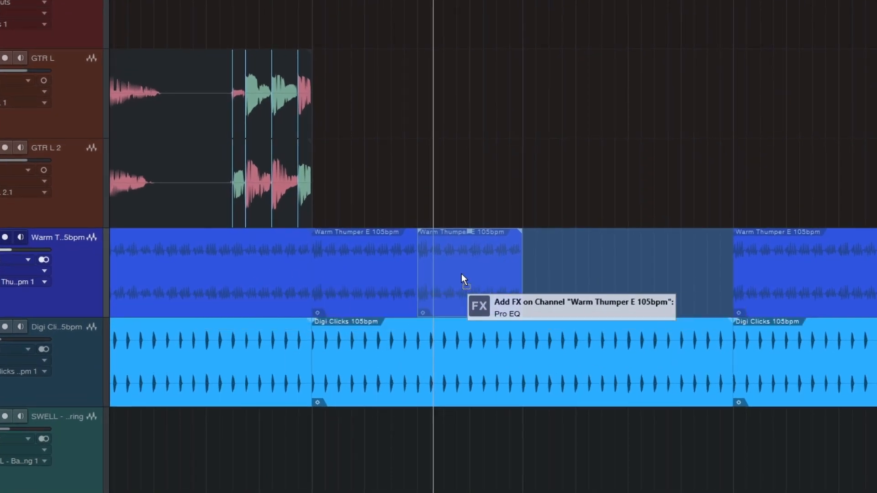
{"action": "left_click_drag", "start_coordinate": [461, 273], "coordinate": [483, 269]}
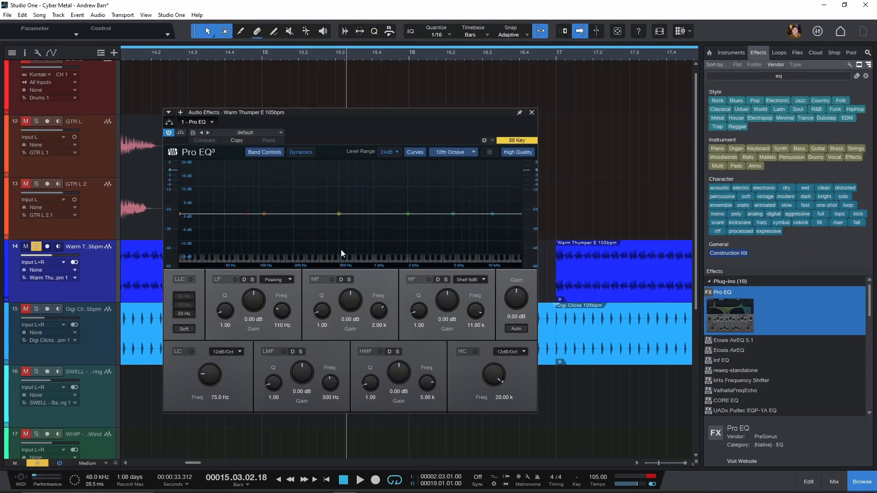
{"action": "left_click", "coordinate": [532, 113]}
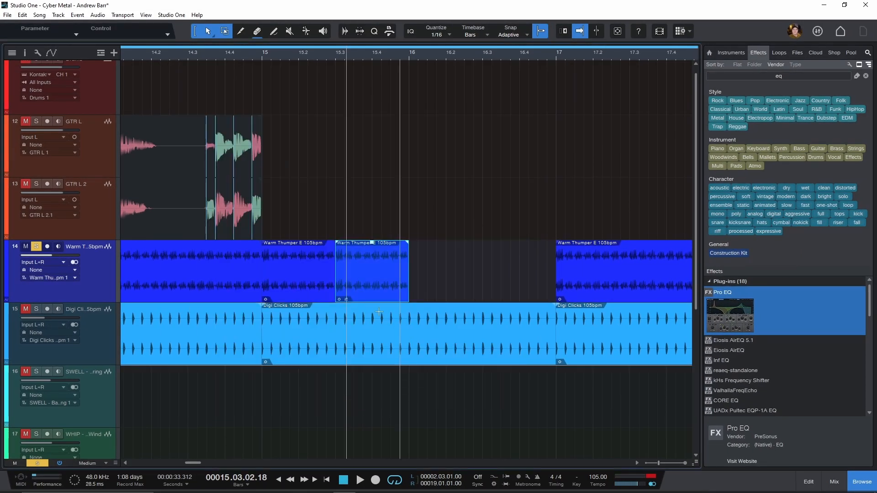
Step: Open the Pro EQ editor from the Event FX marker on the Warm Thumper event at 15.3
{"action": "scroll", "coordinate": [360, 296], "scroll_direction": "up", "scroll_amount": 4}
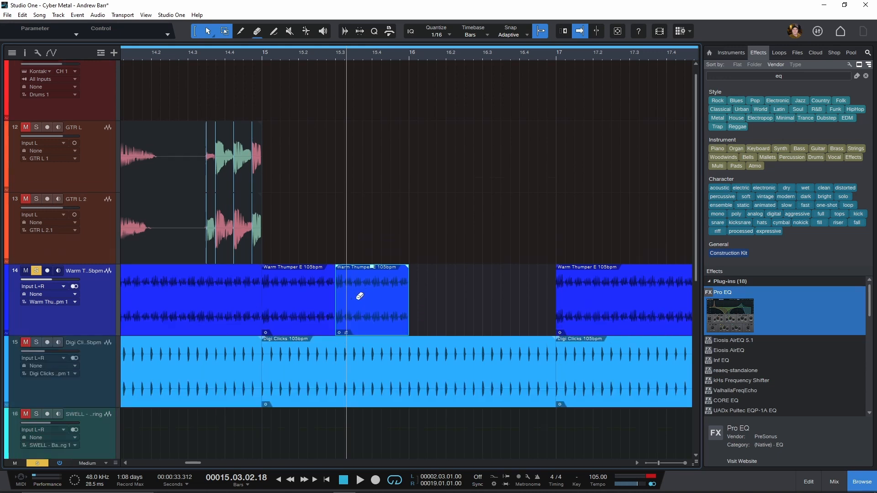
{"action": "scroll", "coordinate": [350, 349], "scroll_direction": "up", "scroll_amount": 4}
{"action": "scroll", "coordinate": [350, 355], "scroll_direction": "left", "scroll_amount": 2}
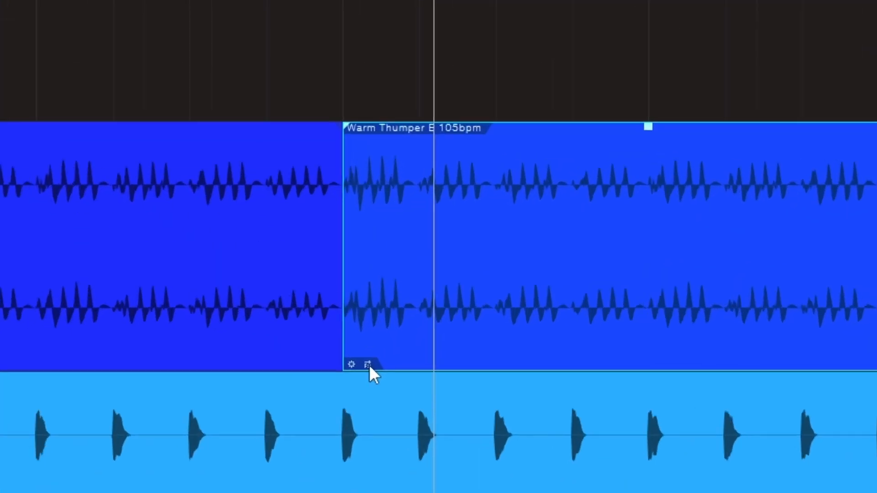
{"action": "scroll", "coordinate": [380, 351], "scroll_direction": "down", "scroll_amount": 2}
{"action": "scroll", "coordinate": [380, 350], "scroll_direction": "left", "scroll_amount": 2}
{"action": "left_click", "coordinate": [336, 344]}
{"action": "left_click", "coordinate": [556, 349]}
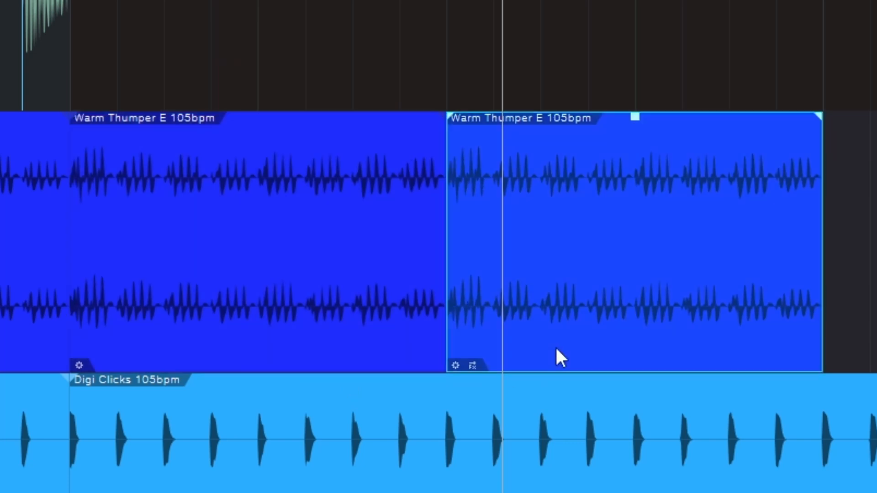
{"action": "left_click", "coordinate": [473, 364]}
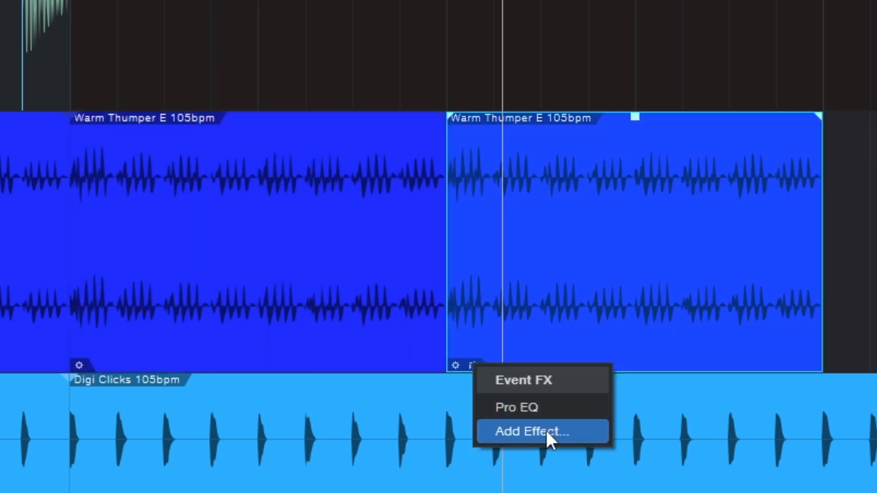
{"action": "left_click", "coordinate": [531, 409]}
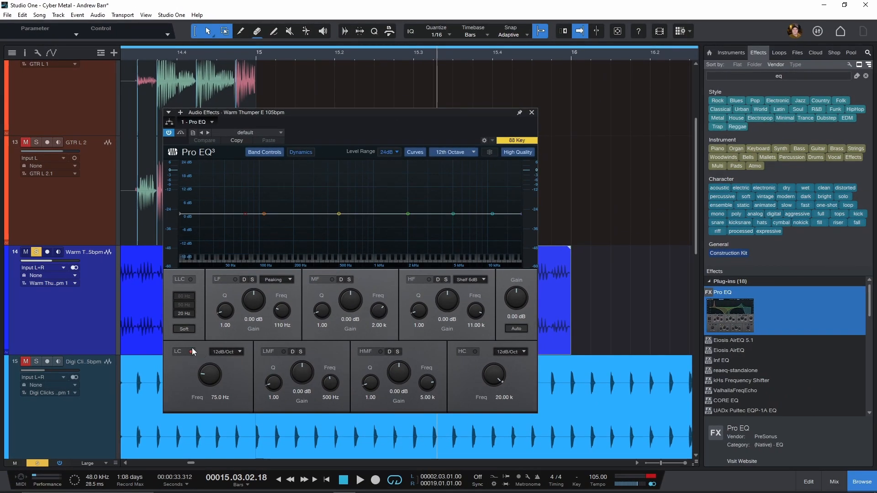
Step: Set Pro EQ's low cut to 759 Hz, high cut to 6.86 kHz and MF band to 11.31 dB at 3.08 kHz, and audition from bar 15
{"action": "left_click", "coordinate": [191, 350]}
{"action": "left_click_drag", "start_coordinate": [210, 374], "coordinate": [257, 326]}
{"action": "left_click_drag", "start_coordinate": [492, 369], "coordinate": [501, 391]}
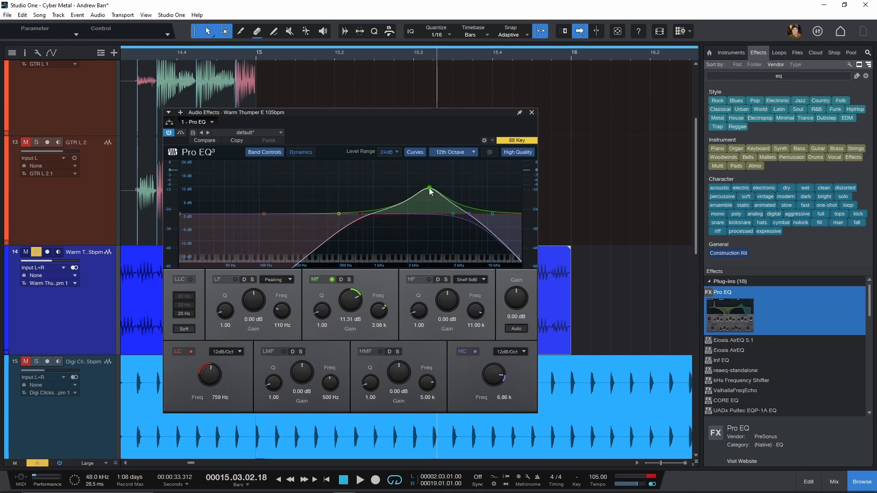
{"action": "left_click", "coordinate": [531, 113]}
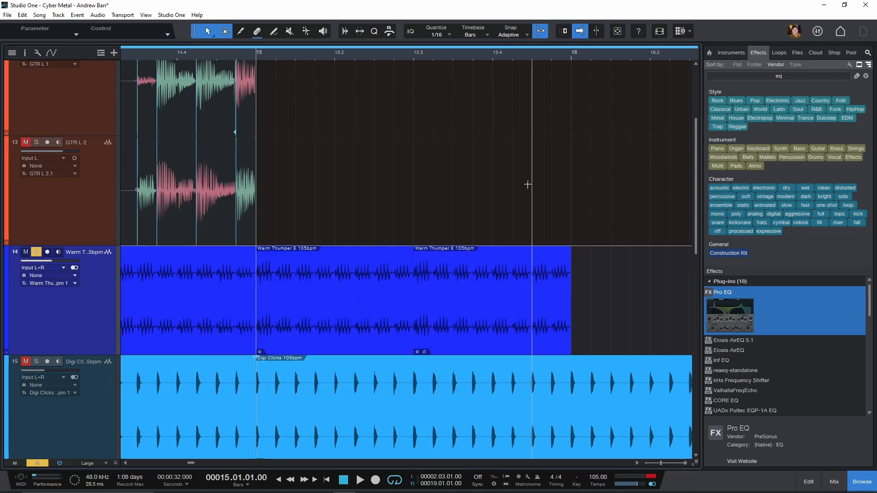
{"action": "left_click", "coordinate": [431, 359]}
{"action": "key", "text": "space"}
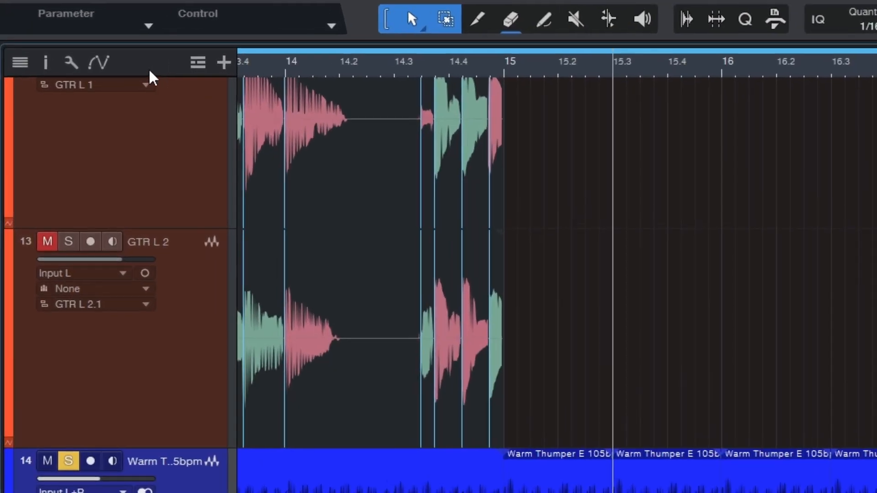
Step: Show the Inspector for the equalised Warm Thumper event at 15.3, expand its Event FX section and view Pro EQ's insert options
{"action": "left_click", "coordinate": [46, 60]}
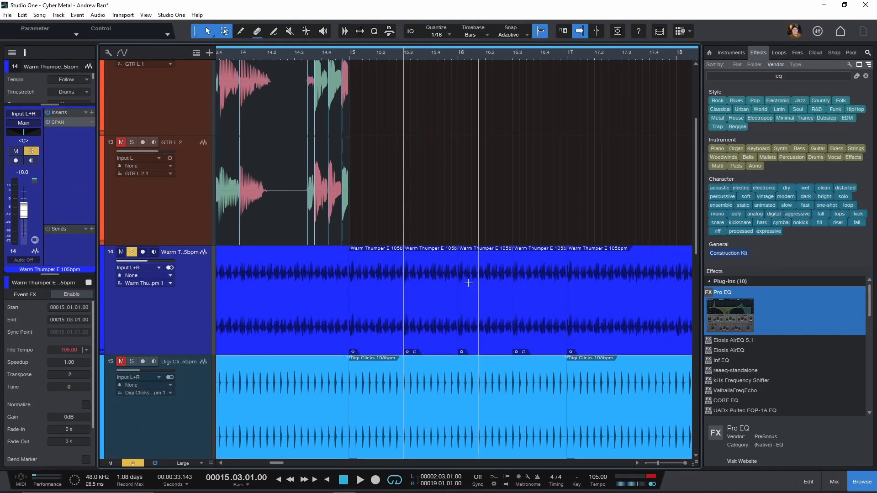
{"action": "left_click", "coordinate": [432, 323]}
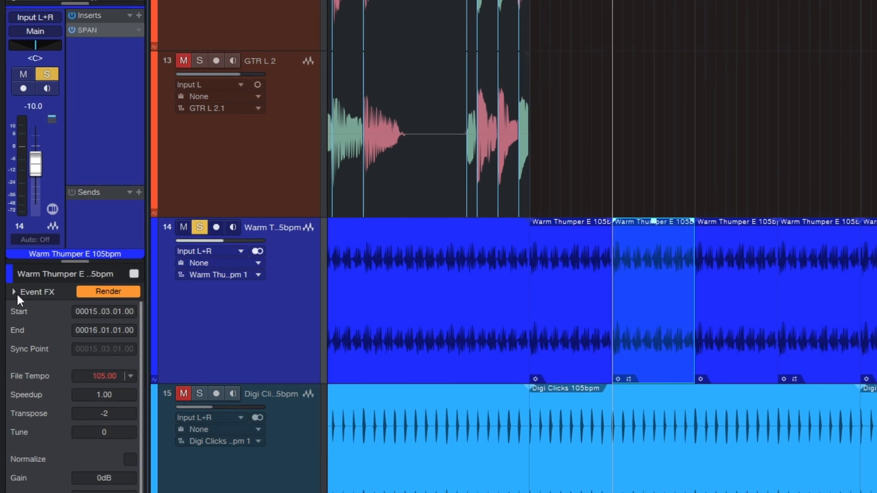
{"action": "left_click", "coordinate": [14, 292]}
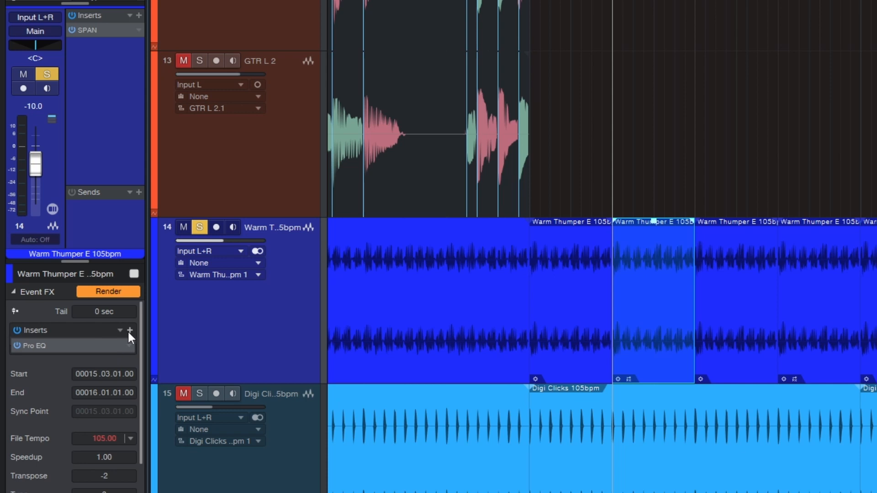
{"action": "left_click", "coordinate": [128, 346]}
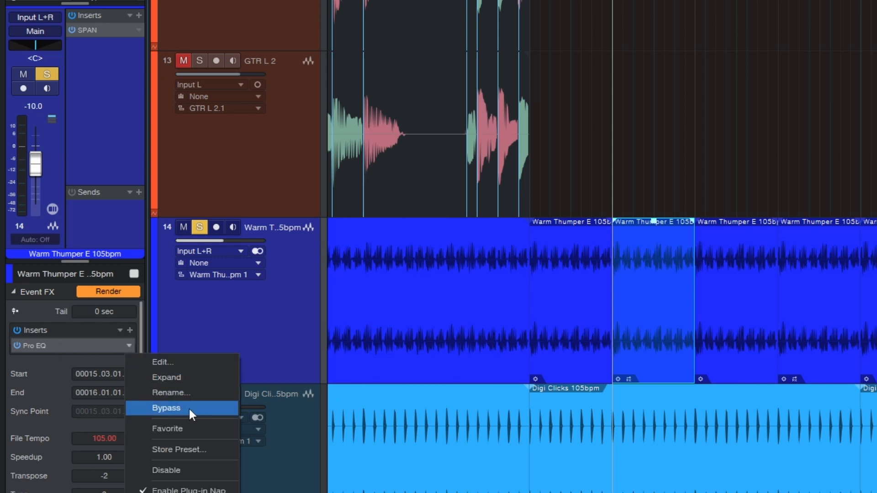
Step: Open the event's Pro EQ editor from the Event FX inserts to review its curve, and close it
{"action": "left_click", "coordinate": [61, 344]}
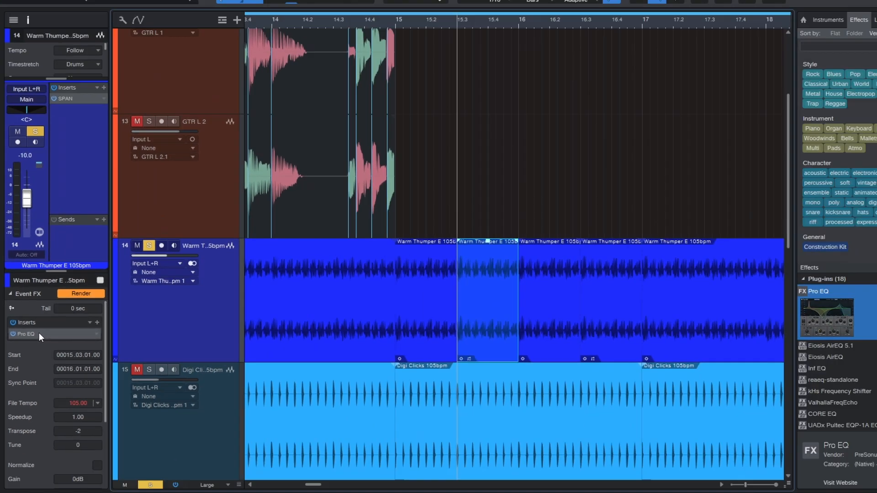
{"action": "double_click", "coordinate": [56, 346]}
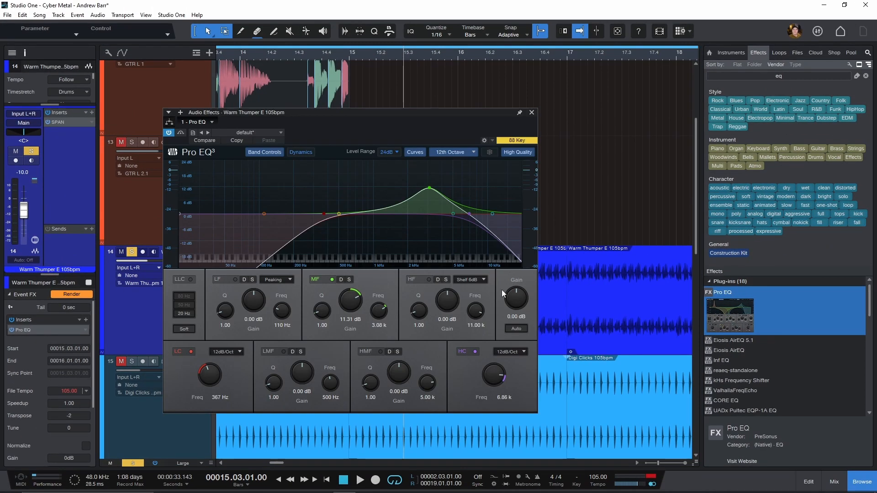
{"action": "left_click", "coordinate": [532, 113]}
{"action": "left_click", "coordinate": [27, 330]}
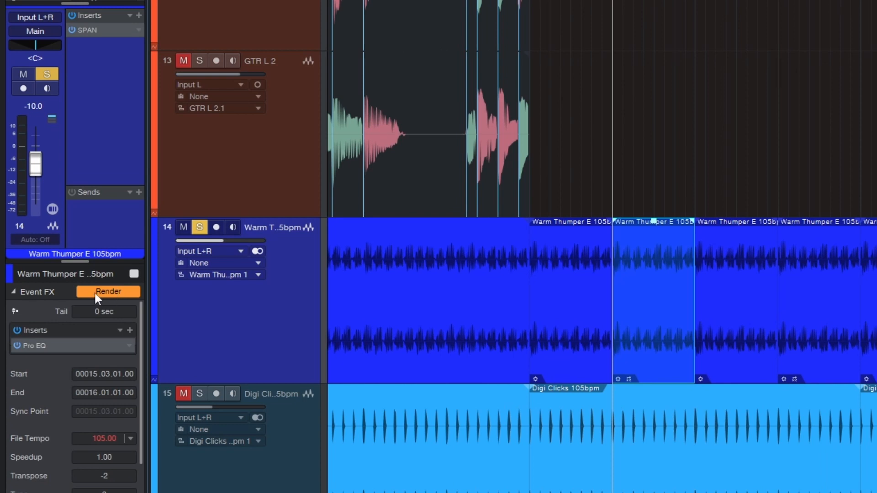
Step: Render the Event FX of the Warm Thumper event at 15.3 and restore the event to its unrendered state
{"action": "left_click", "coordinate": [108, 294]}
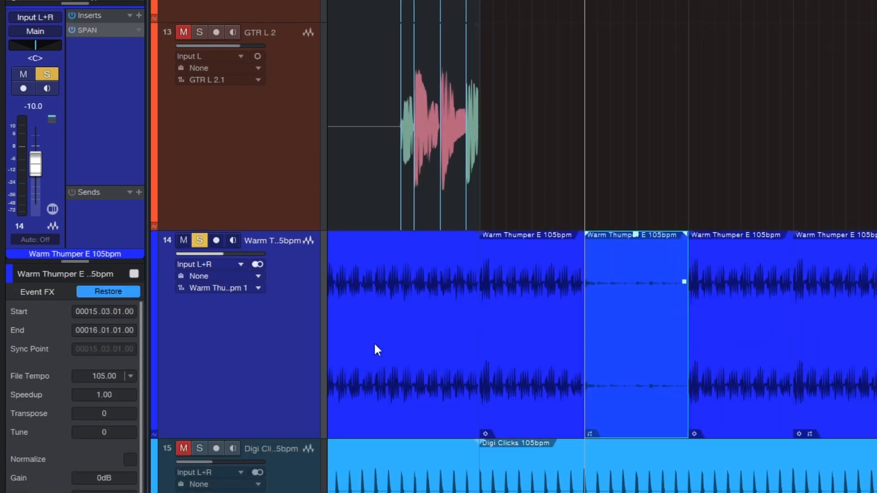
{"action": "left_click", "coordinate": [104, 292]}
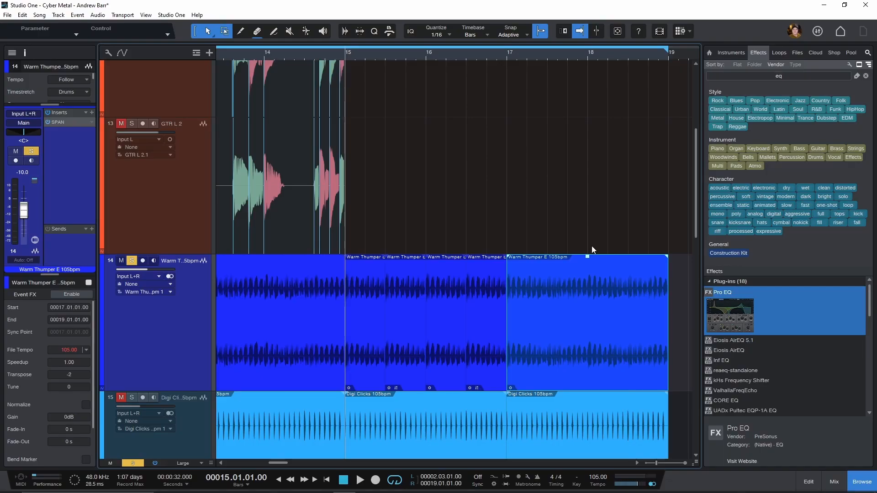
Step: Show the mixer console with the Warm Thumper track's channel in view
{"action": "key", "text": "F3"}
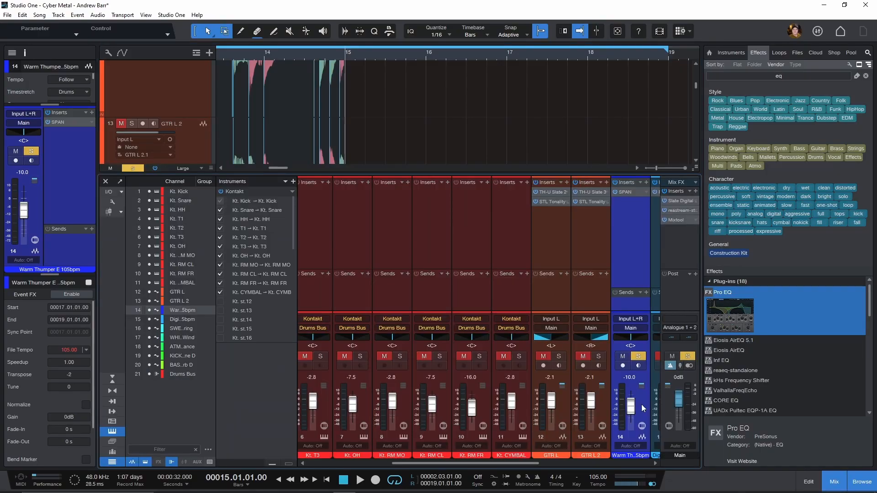
Step: Open the Warm Thumper channel's SPAN analyzer, hide the mixer console and move the SPAN window down to uncover the Warm Thumper track
{"action": "left_click", "coordinate": [631, 192]}
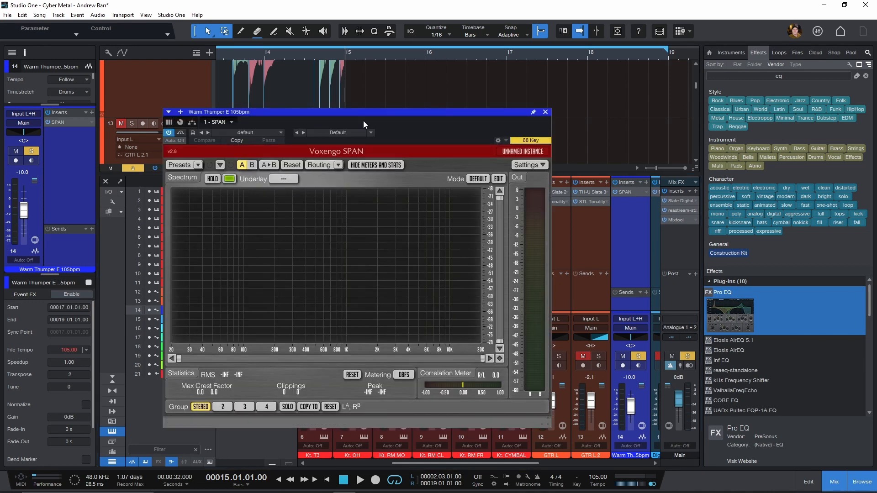
{"action": "key", "text": "F3"}
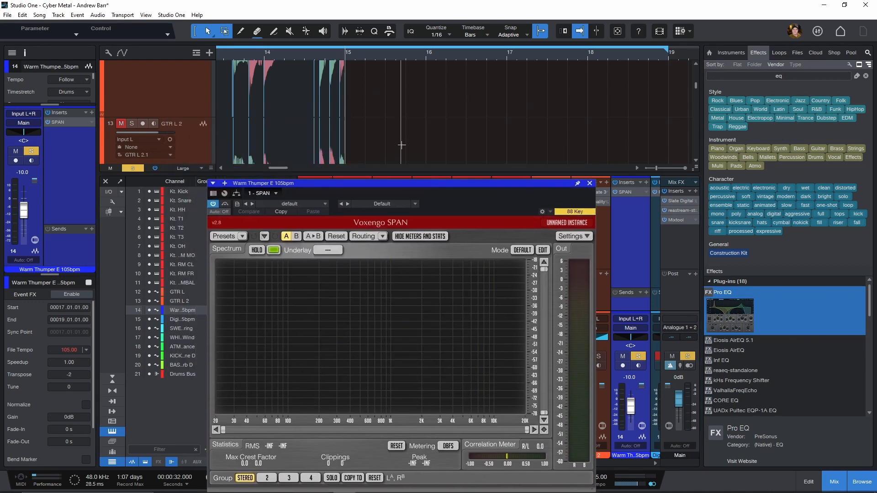
{"action": "left_click_drag", "start_coordinate": [375, 113], "coordinate": [375, 358]}
{"action": "scroll", "coordinate": [404, 229], "scroll_direction": "down", "scroll_amount": 2}
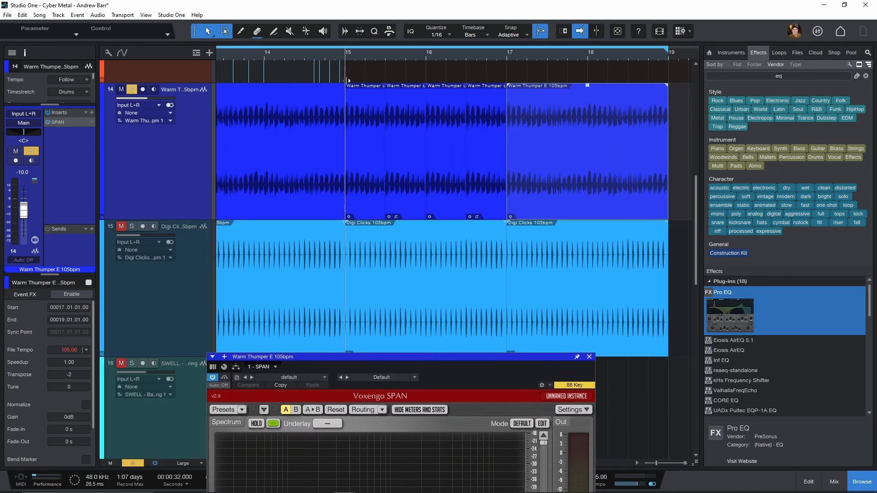
Step: Select the four Warm Thumper slices between bars 15 and 17 in turn, reposition SPAN and play the song to compare their spectra
{"action": "left_click", "coordinate": [367, 191]}
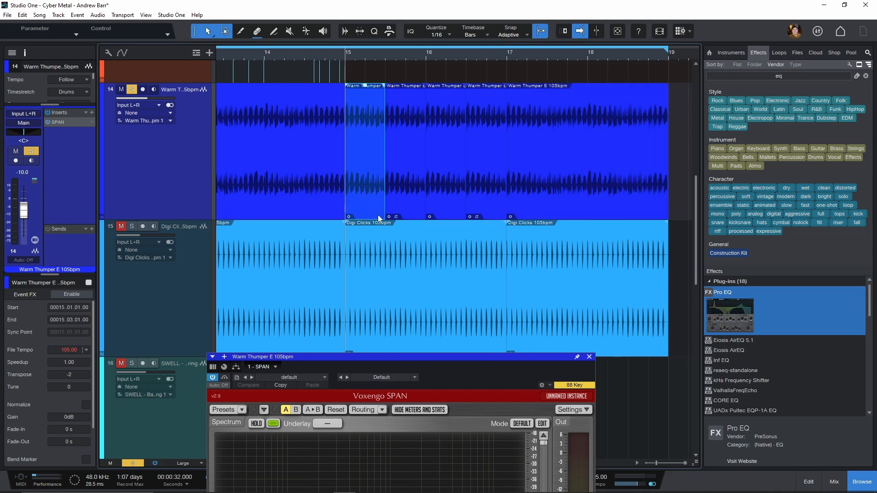
{"action": "left_click", "coordinate": [402, 203]}
{"action": "left_click", "coordinate": [440, 200]}
{"action": "left_click", "coordinate": [487, 203]}
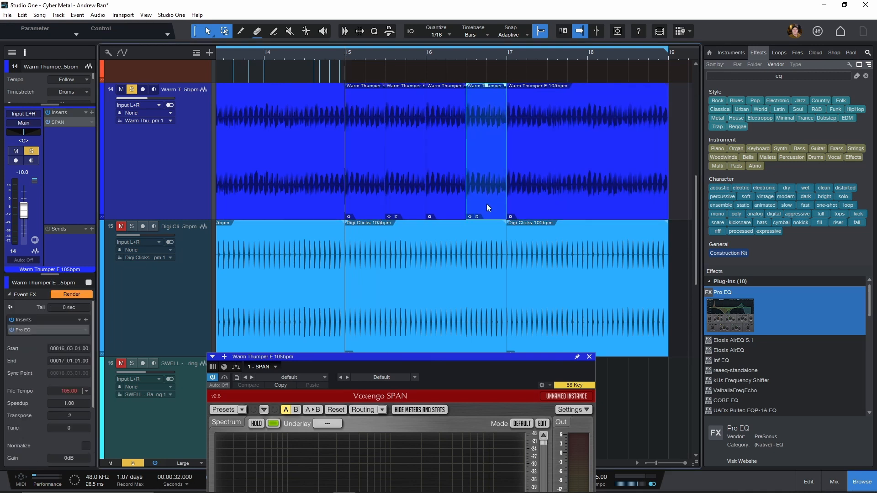
{"action": "left_click_drag", "start_coordinate": [457, 358], "coordinate": [482, 246]}
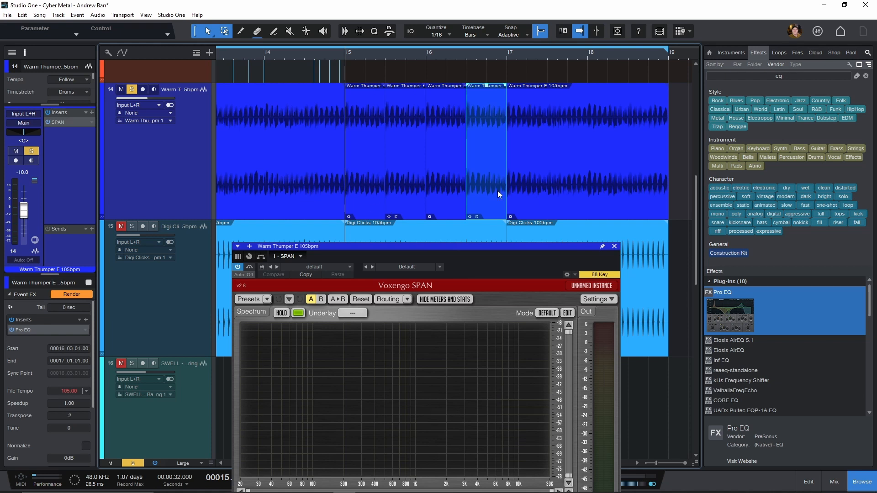
{"action": "key", "text": "space"}
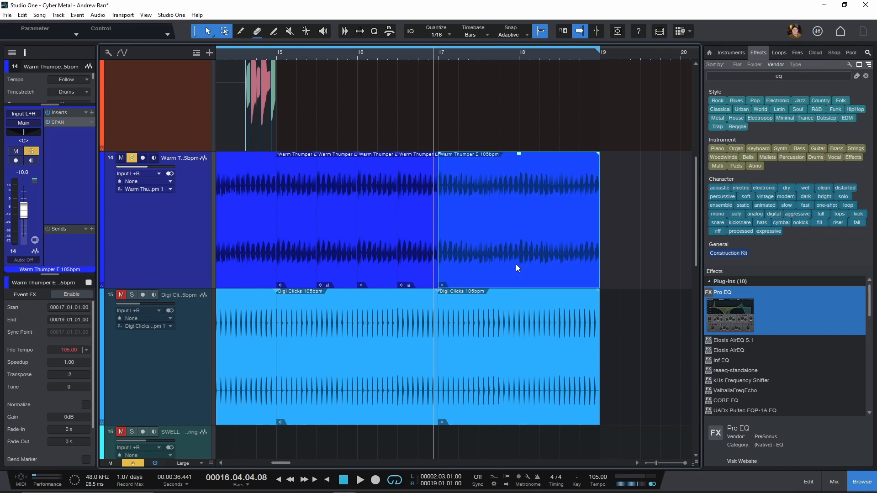
Step: Add Melodyne as an event effect to the Warm Thumper event at bar 17 and show its note blobs
{"action": "key", "text": "ctrl+m"}
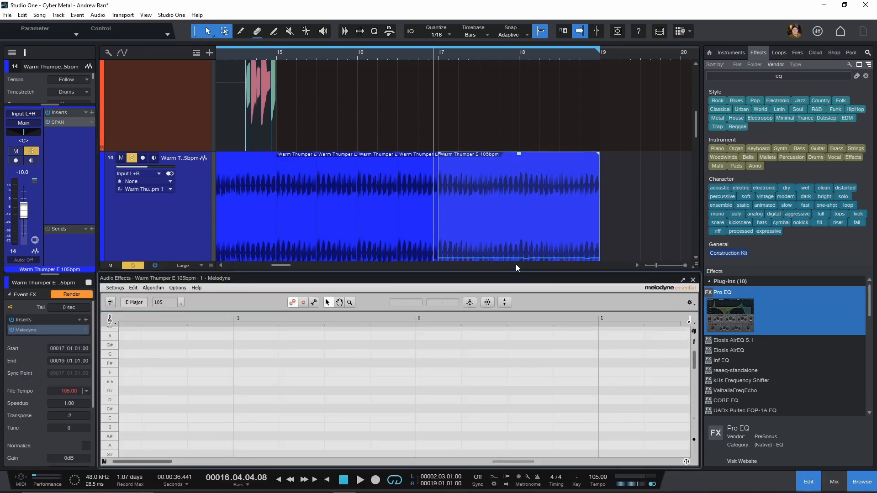
{"action": "scroll", "coordinate": [393, 179], "scroll_direction": "down", "scroll_amount": 2}
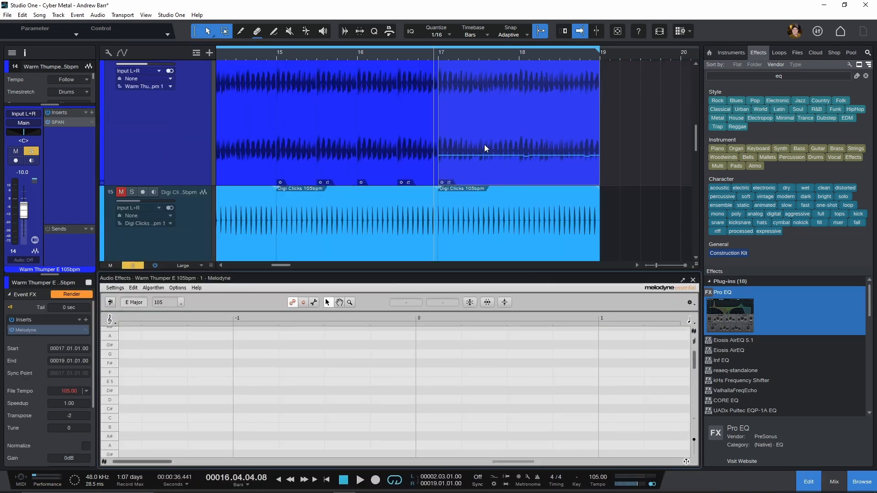
{"action": "left_click", "coordinate": [449, 182]}
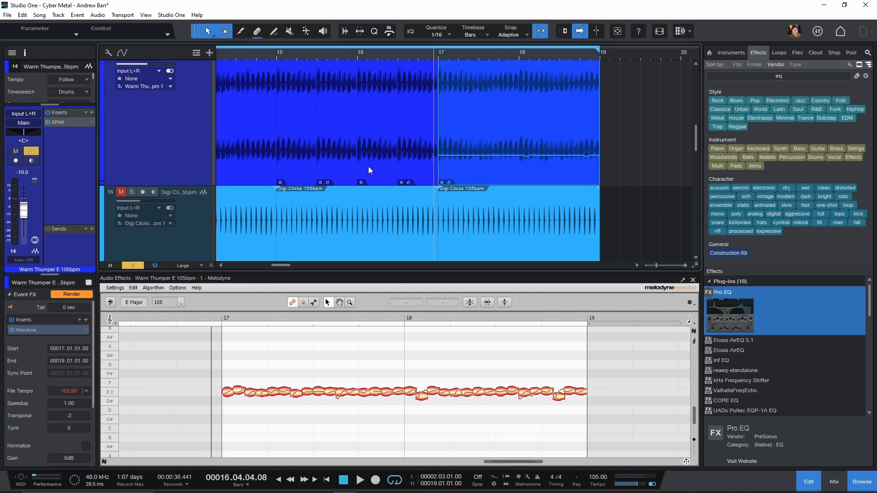
Step: Move the selection back through the Warm Thumper slices to the one at 15.3 to view its audio and Event FX
{"action": "key", "text": "Left"}
{"action": "key", "text": "Left"}
{"action": "key", "text": "Left"}
{"action": "key", "text": "Left"}
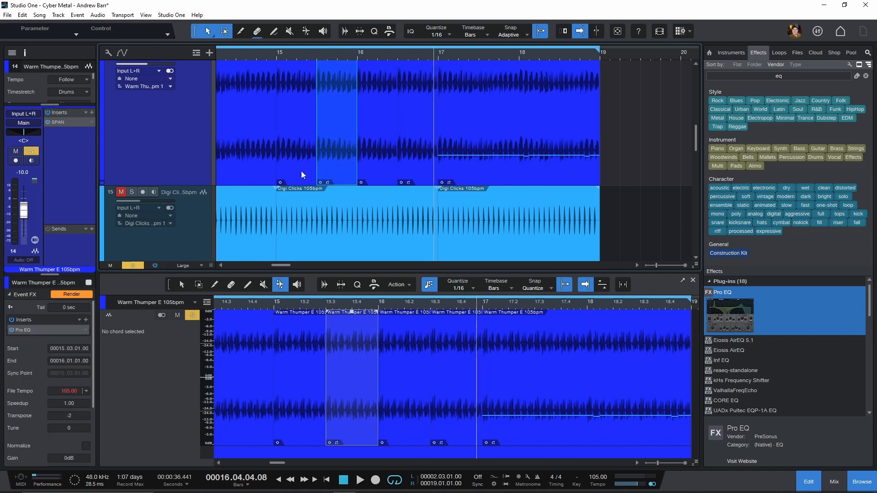
Step: Remove Melodyne from the Event FX inserts of the Warm Thumper event at bar 17
{"action": "left_click", "coordinate": [462, 169]}
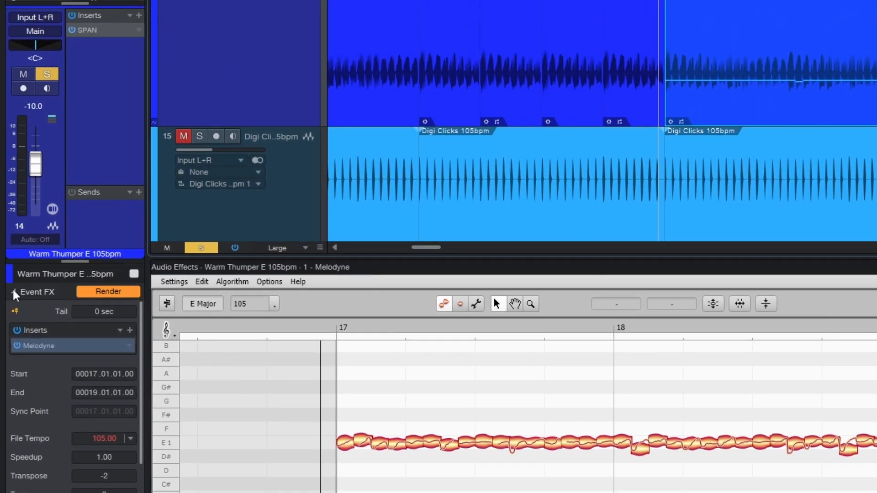
{"action": "right_click", "coordinate": [46, 350]}
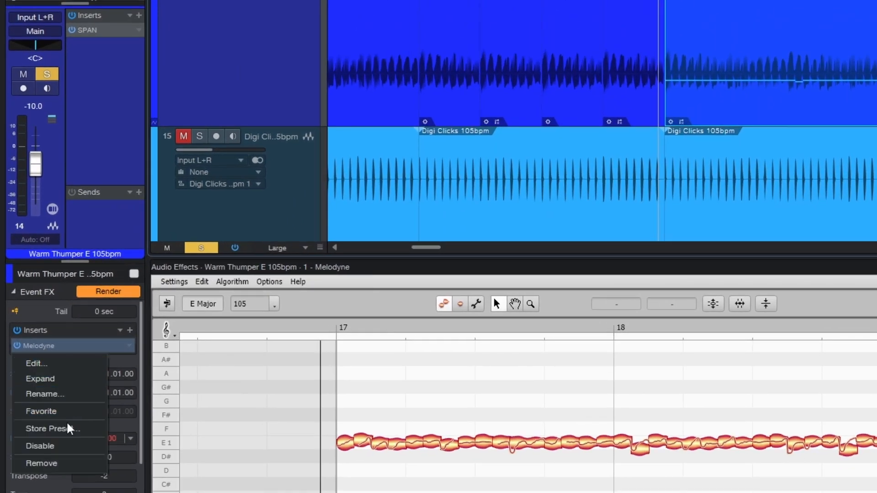
{"action": "left_click", "coordinate": [64, 464]}
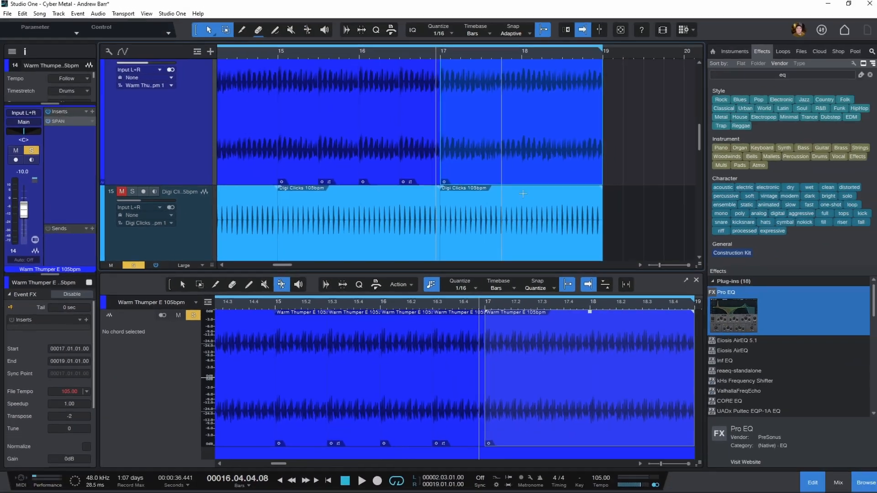